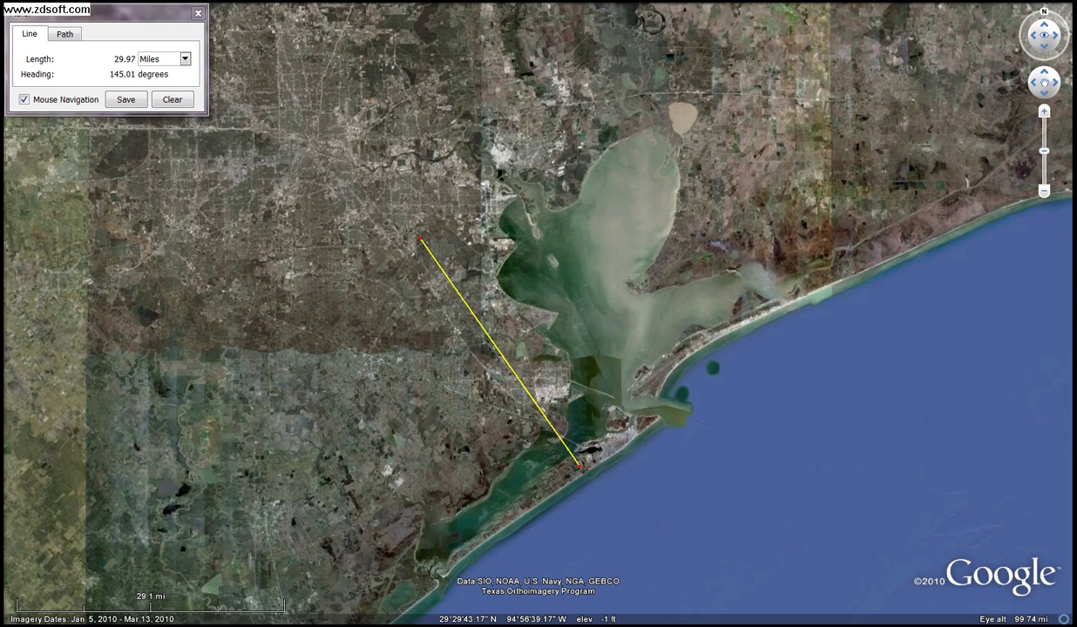
Compute 145 − 4 in Calculator to get the corrected course of 141.
{"action": "left_click", "coordinate": [919, 571]}
{"action": "left_click", "coordinate": [923, 546]}
{"action": "left_click", "coordinate": [947, 547]}
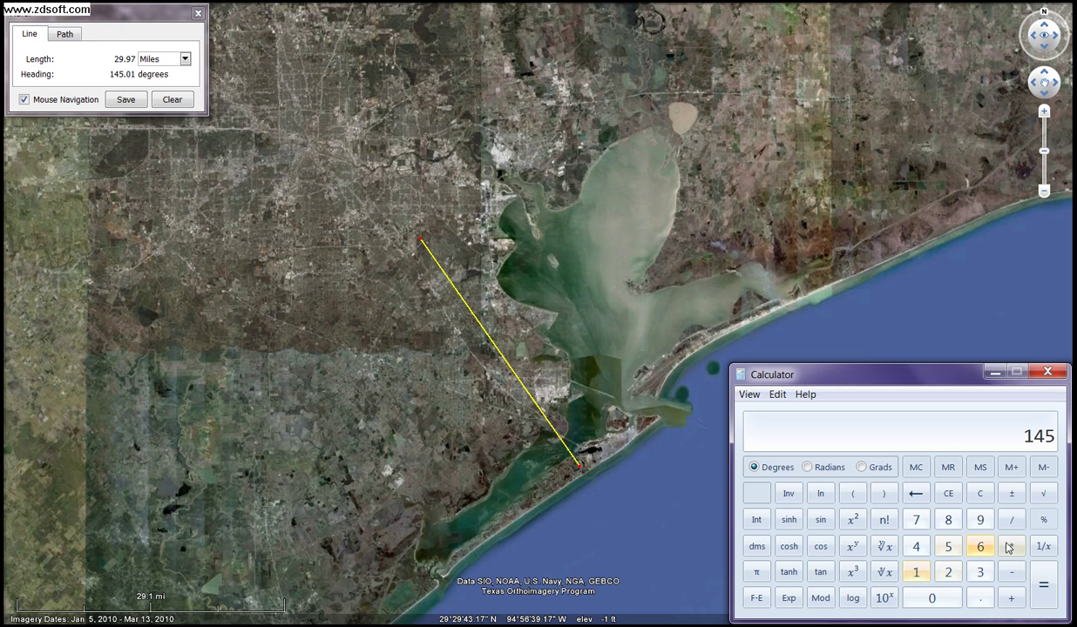
{"action": "left_click", "coordinate": [1011, 570]}
{"action": "left_click", "coordinate": [917, 547]}
{"action": "left_click", "coordinate": [1040, 582]}
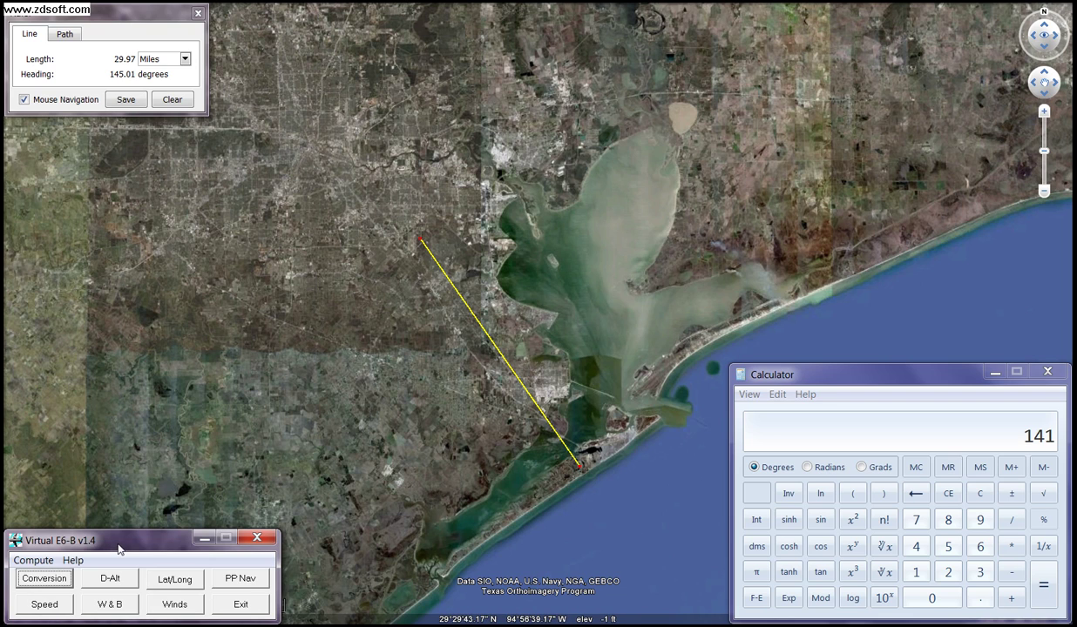
Move the Virtual E6-B window up onto the map and open its Winds calculator.
{"action": "left_click_drag", "start_coordinate": [160, 546], "coordinate": [228, 254]}
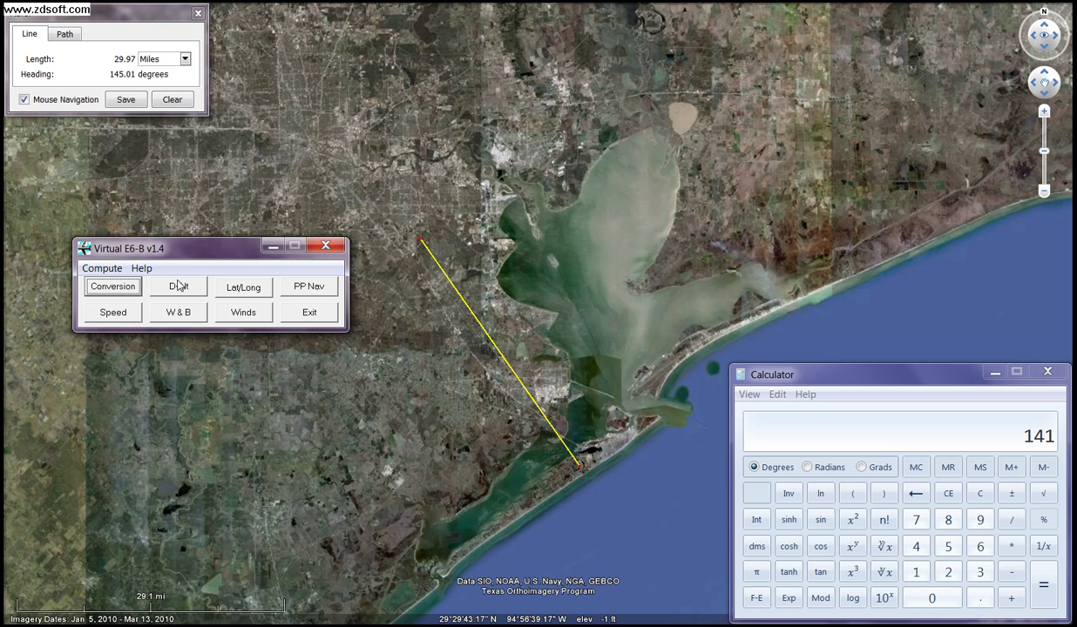
{"action": "left_click", "coordinate": [243, 314]}
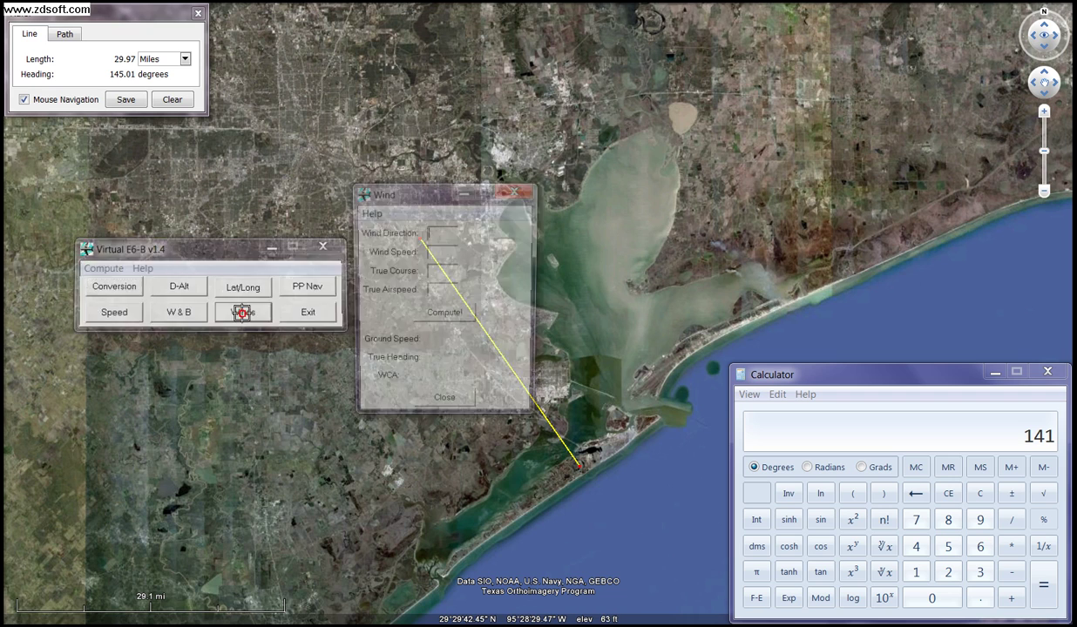
Enter wind 340 at 38, true course 141, airspeed 115, giving 150.2 ground speed and 134.7° heading.
{"action": "left_click_drag", "start_coordinate": [392, 199], "coordinate": [202, 224]}
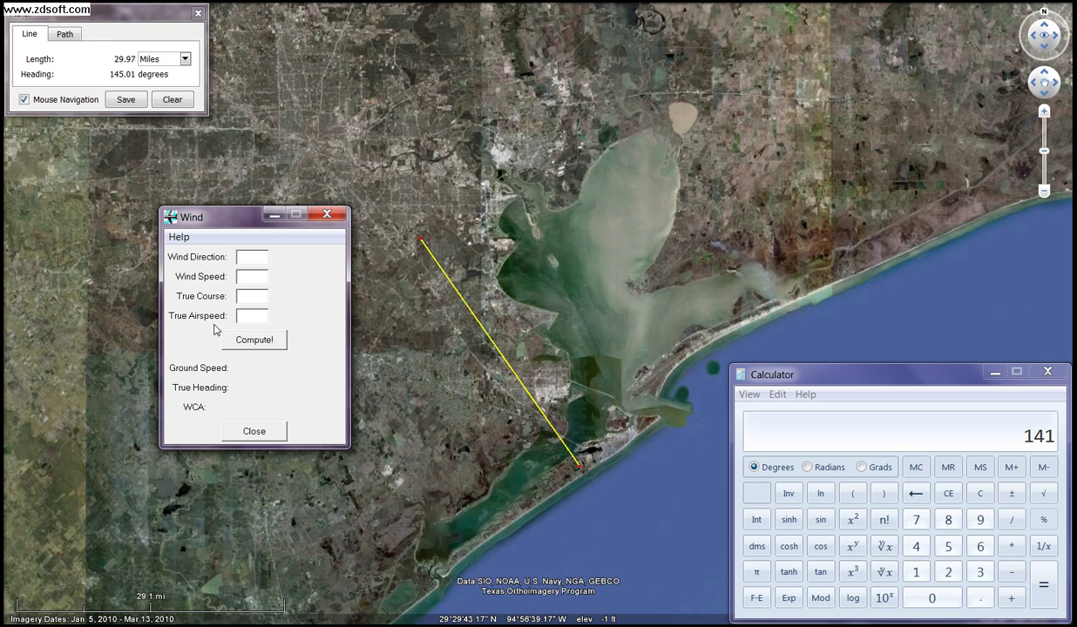
{"action": "left_click", "coordinate": [241, 253]}
{"action": "type", "text": "340"}
{"action": "left_click", "coordinate": [244, 276]}
{"action": "type", "text": "38"}
{"action": "left_click", "coordinate": [252, 296]}
{"action": "type", "text": "141"}
{"action": "left_click", "coordinate": [258, 302]}
{"action": "type", "text": "115"}
{"action": "left_click", "coordinate": [246, 342]}
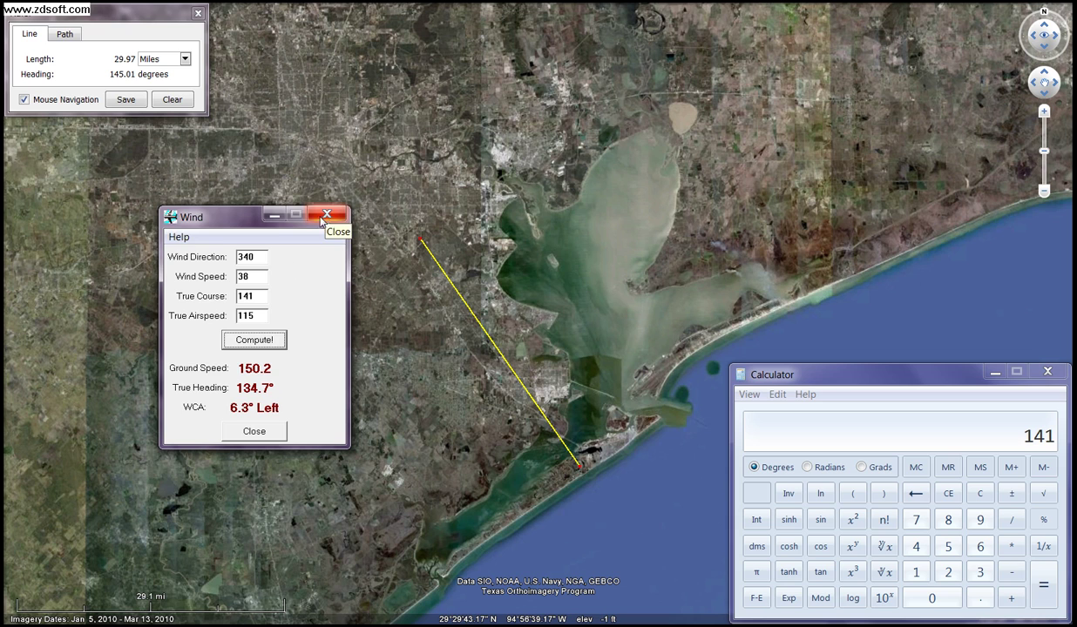
Close the wind results, move the E6-B aside, and retrace the 29.97-mile course to the coast.
{"action": "left_click", "coordinate": [254, 432]}
{"action": "left_click_drag", "start_coordinate": [388, 268], "coordinate": [122, 477]}
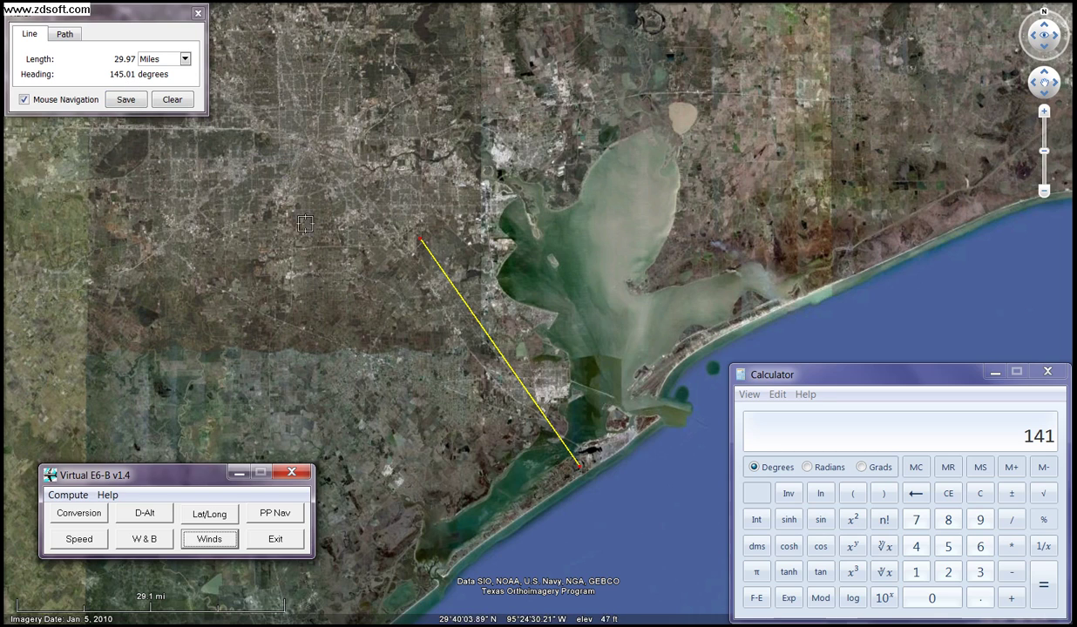
{"action": "left_click", "coordinate": [420, 245]}
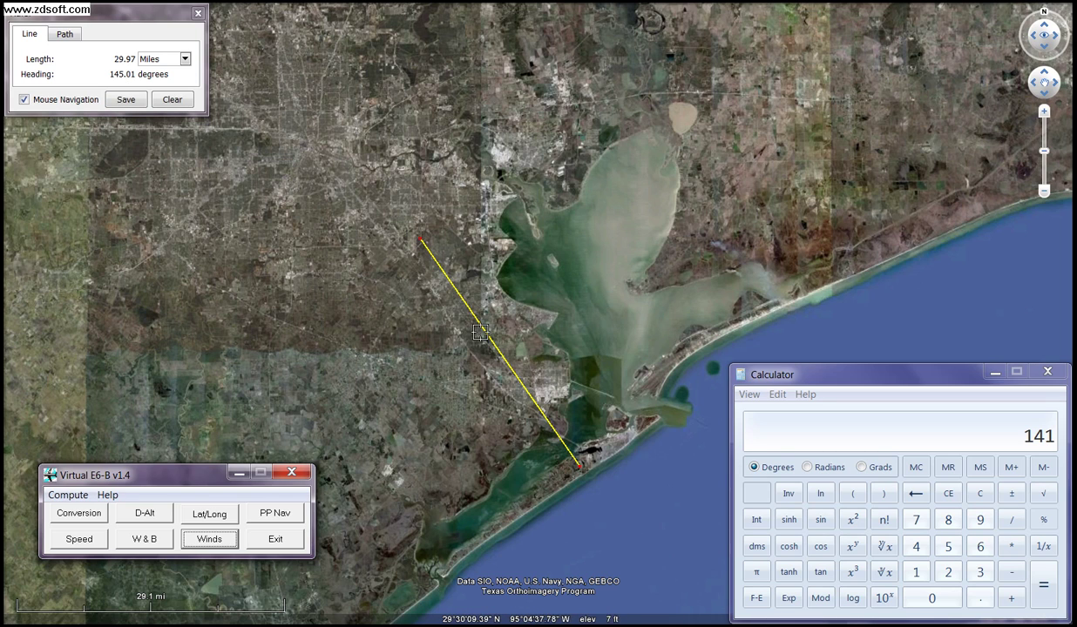
{"action": "left_click_drag", "start_coordinate": [575, 457], "coordinate": [580, 473]}
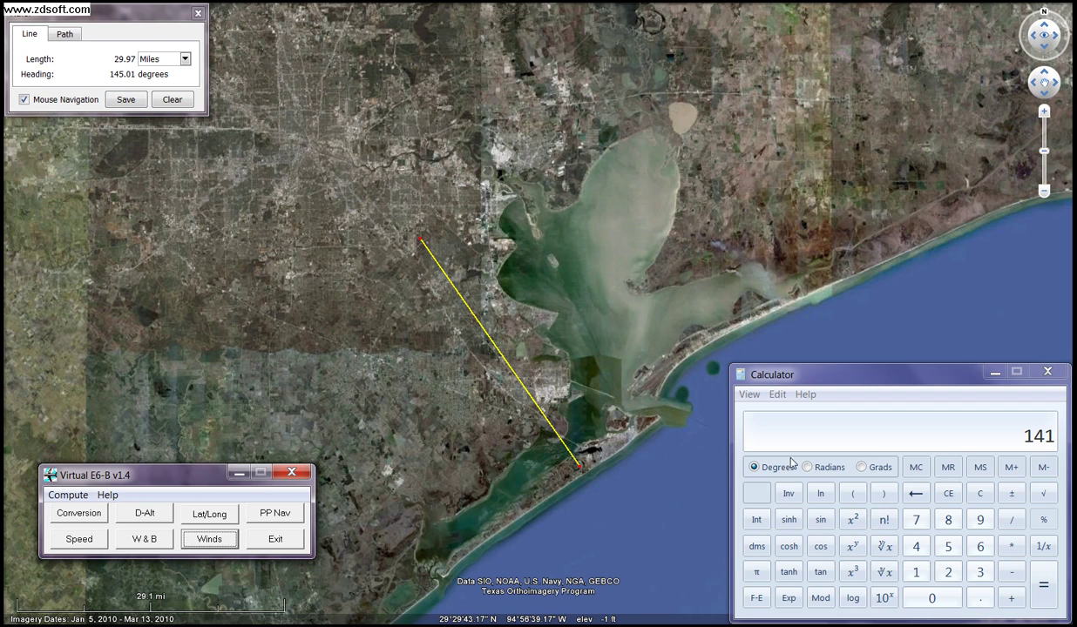
Clear Calculator and add 180 to 145 to get the reciprocal course 325.
{"action": "left_click", "coordinate": [978, 494]}
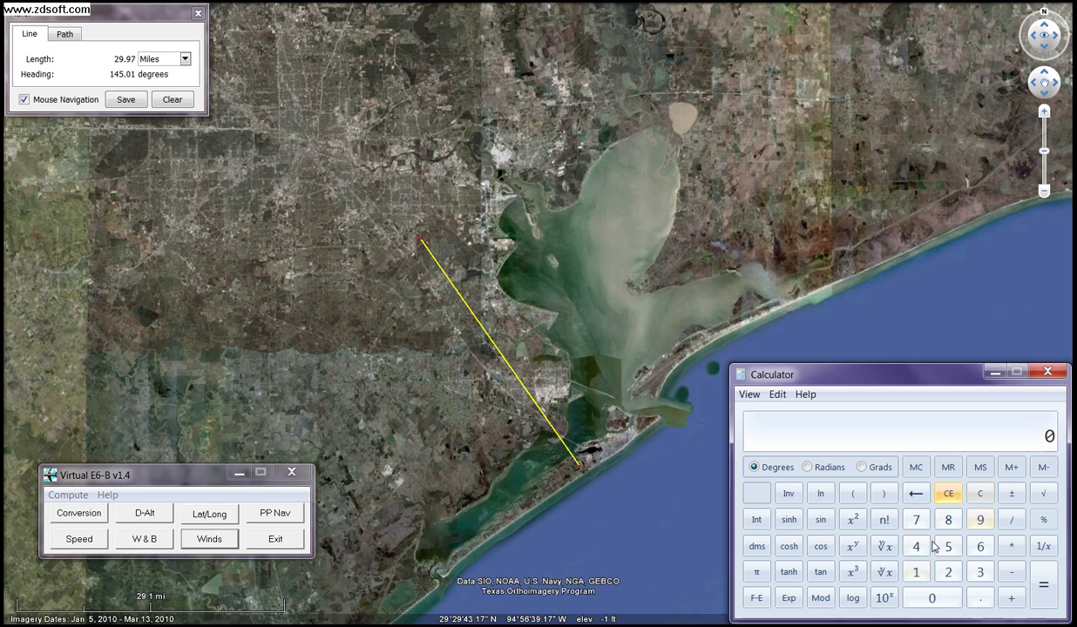
{"action": "left_click", "coordinate": [916, 572]}
{"action": "left_click", "coordinate": [916, 546]}
{"action": "left_click", "coordinate": [949, 547]}
{"action": "left_click", "coordinate": [1011, 598]}
{"action": "left_click", "coordinate": [916, 572]}
{"action": "left_click", "coordinate": [951, 522]}
{"action": "left_click", "coordinate": [931, 597]}
{"action": "left_click", "coordinate": [1043, 586]}
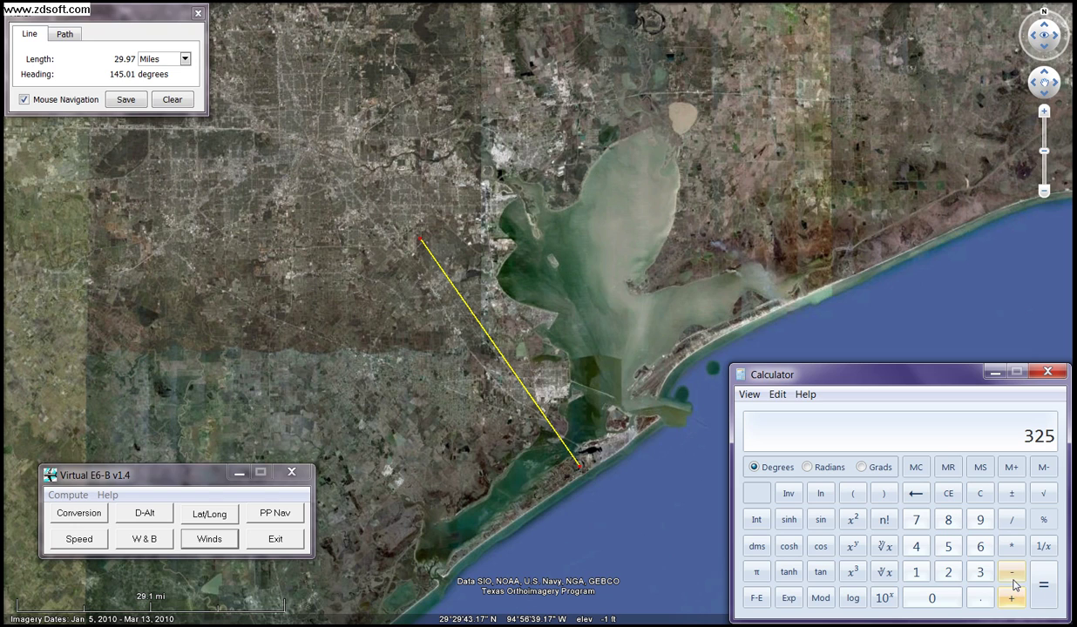
Fix a mistaken entry and subtract 4 from 325 to get the corrected course 321.
{"action": "left_click", "coordinate": [919, 549]}
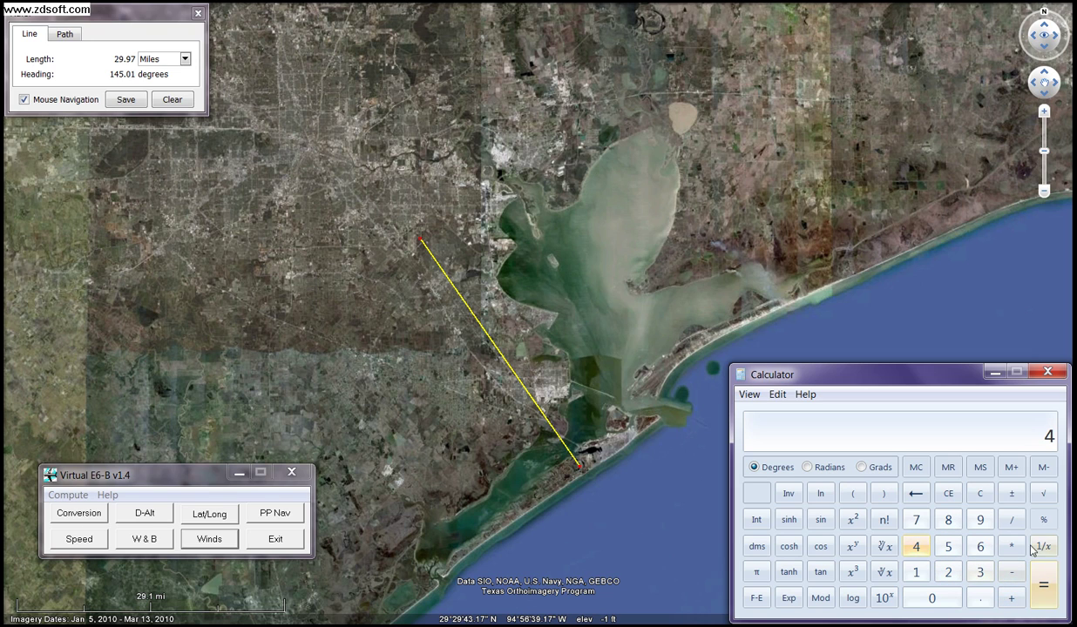
{"action": "left_click", "coordinate": [958, 498]}
{"action": "left_click", "coordinate": [980, 572]}
{"action": "left_click", "coordinate": [948, 573]}
{"action": "left_click", "coordinate": [948, 546]}
{"action": "left_click", "coordinate": [1015, 578]}
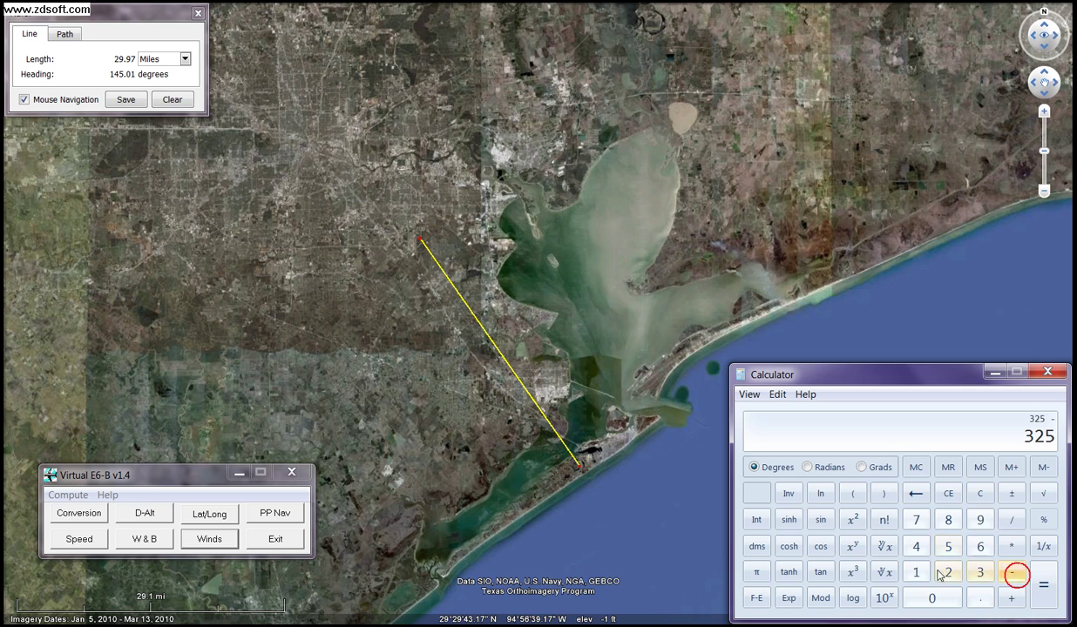
{"action": "left_click", "coordinate": [915, 546]}
{"action": "left_click", "coordinate": [1041, 591]}
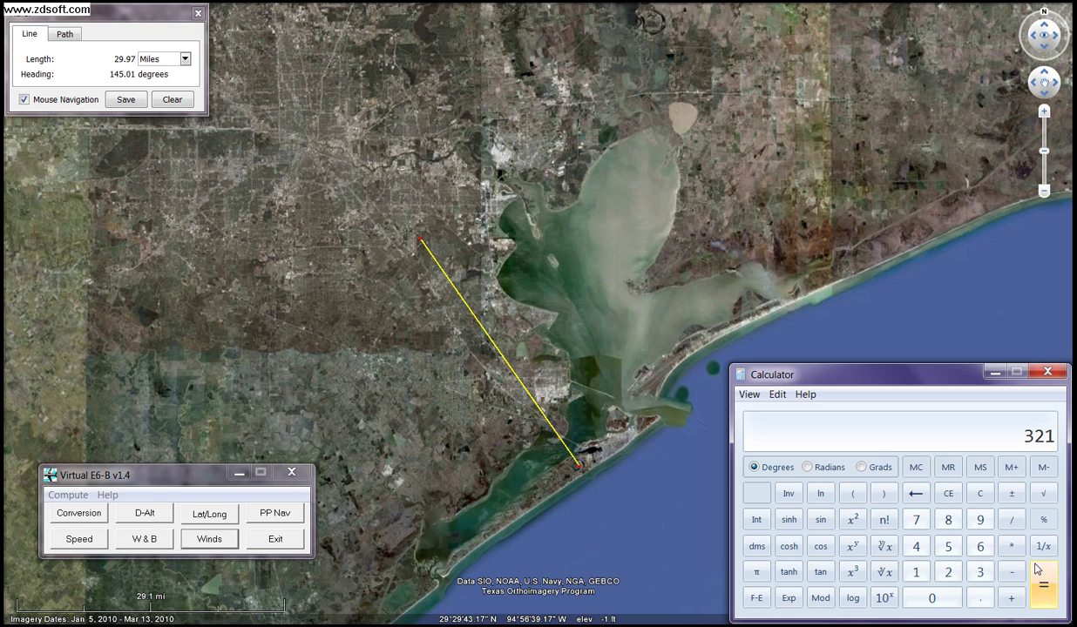
{"action": "left_click", "coordinate": [207, 539]}
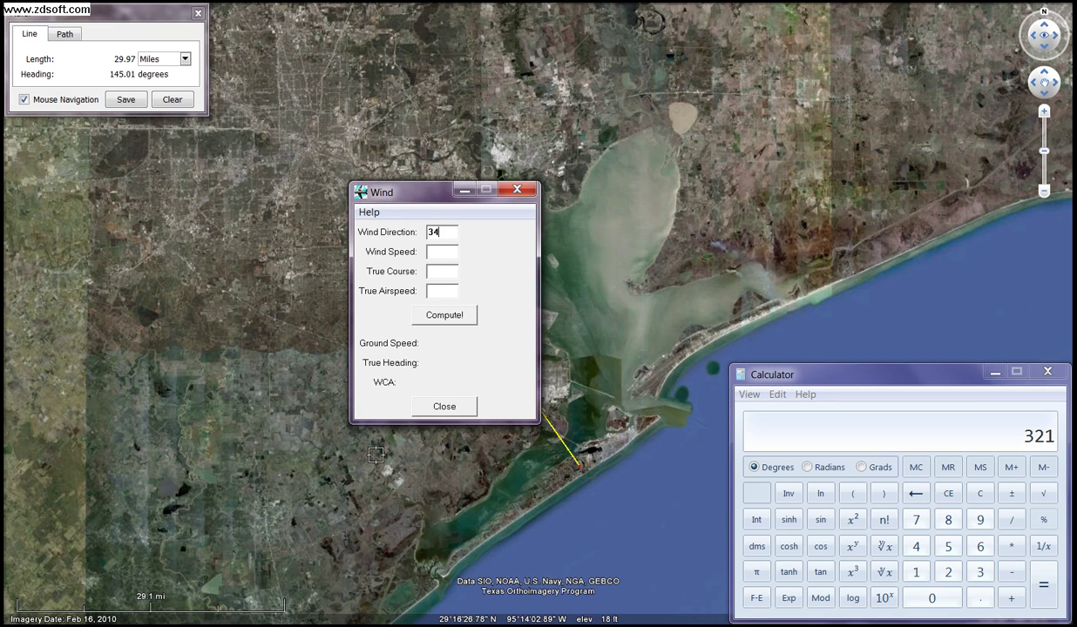
Enter wind 340 at 38, true course 321, airspeed 115, giving ground speed 78.4 and heading 327.2°.
{"action": "left_click", "coordinate": [433, 253]}
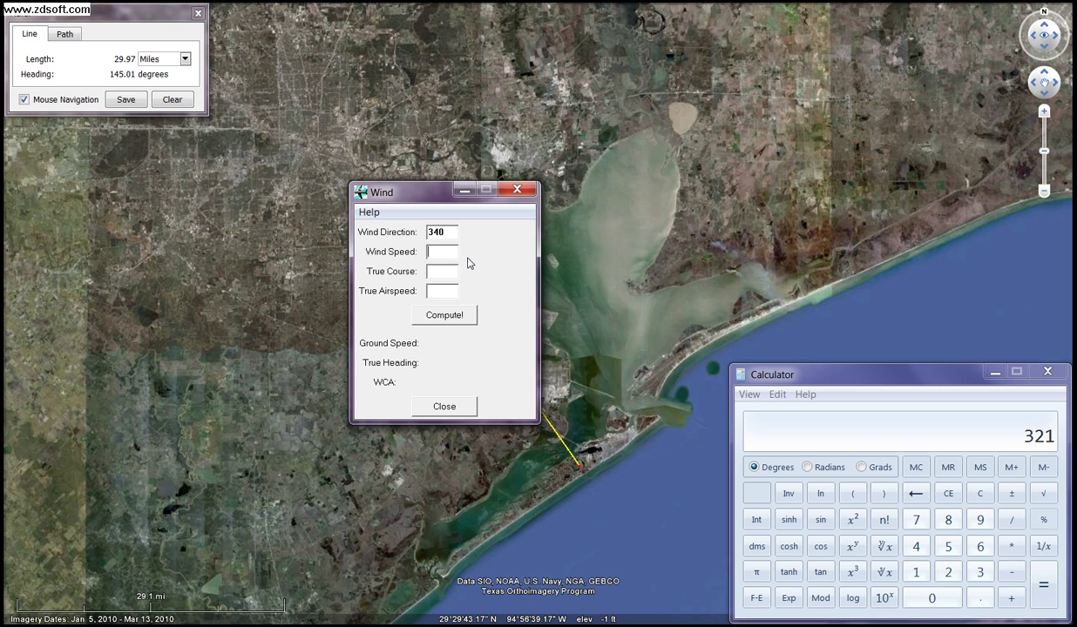
{"action": "type", "text": "38"}
{"action": "key", "text": "Tab"}
{"action": "type", "text": "32"}
{"action": "key", "text": "Tab"}
{"action": "left_click", "coordinate": [457, 319]}
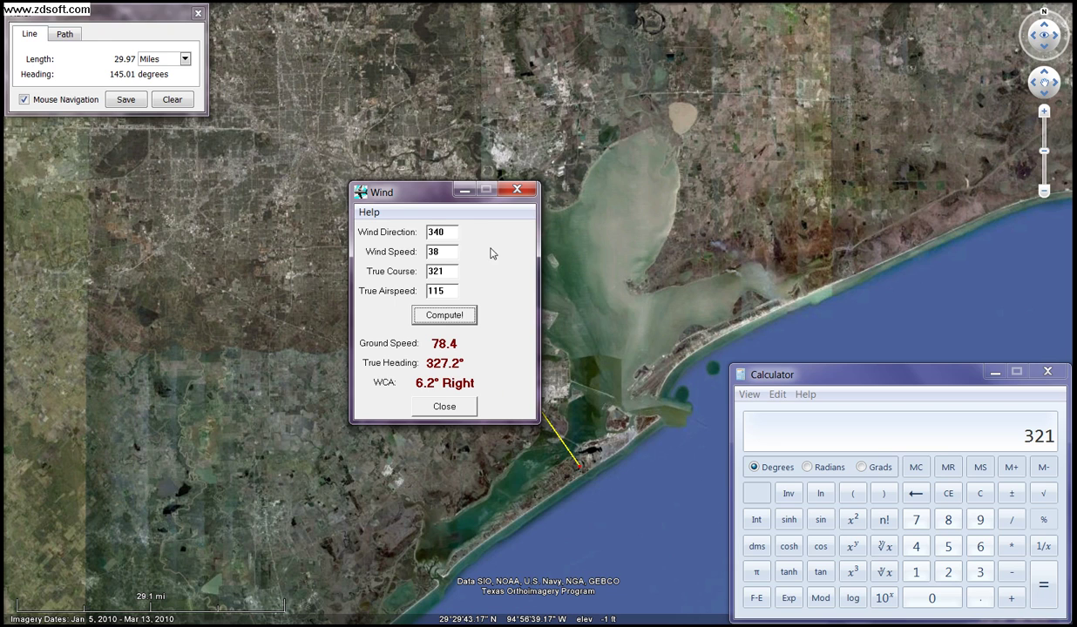
Nudge the ruler's southern end, close the wind results, and move the E6-B main window bottom-left.
{"action": "left_click_drag", "start_coordinate": [420, 192], "coordinate": [179, 211]}
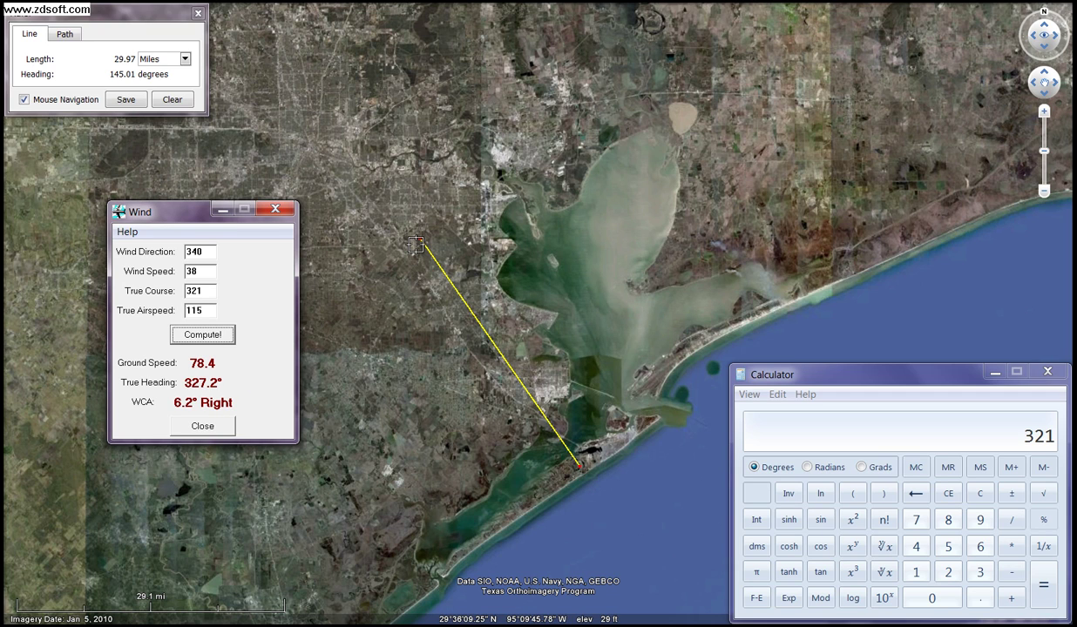
{"action": "left_click_drag", "start_coordinate": [580, 468], "coordinate": [581, 470]}
{"action": "left_click_drag", "start_coordinate": [174, 217], "coordinate": [72, 399]}
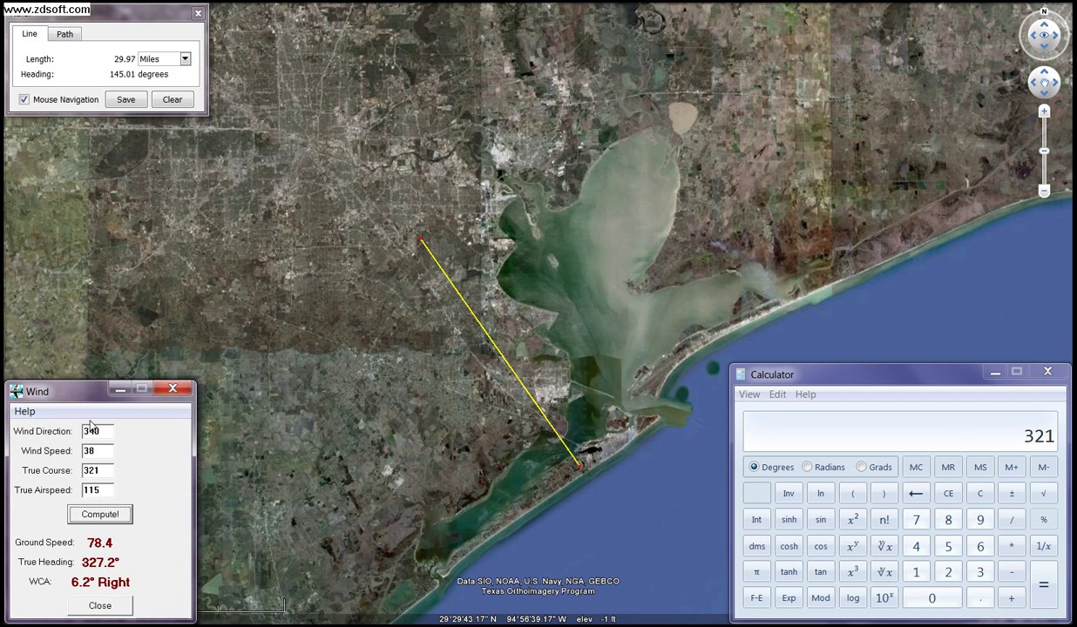
{"action": "left_click", "coordinate": [100, 606]}
{"action": "left_click_drag", "start_coordinate": [453, 270], "coordinate": [152, 544]}
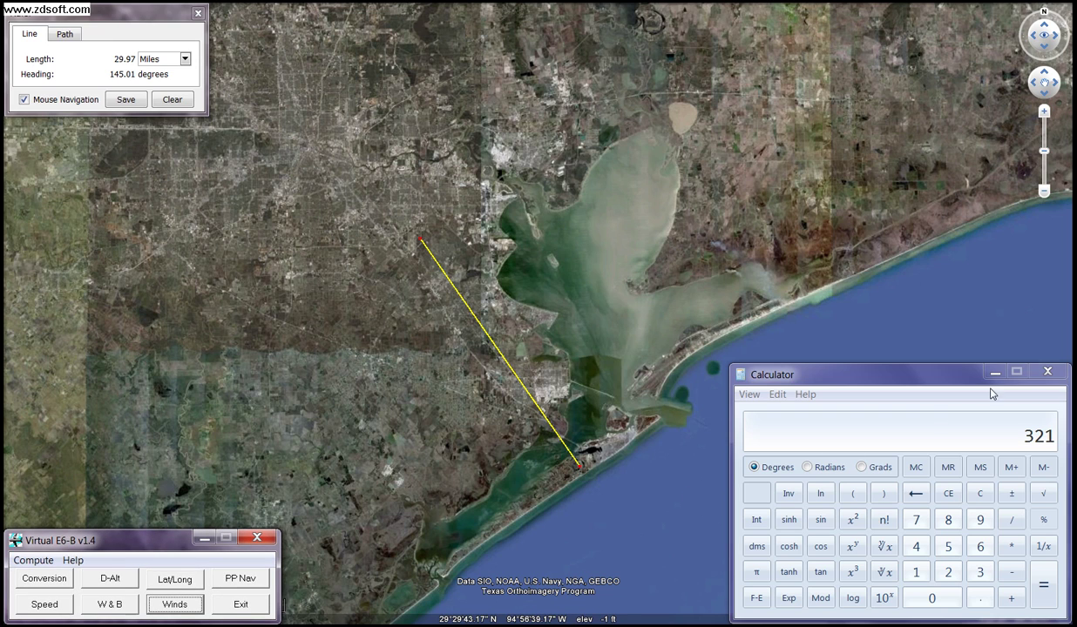